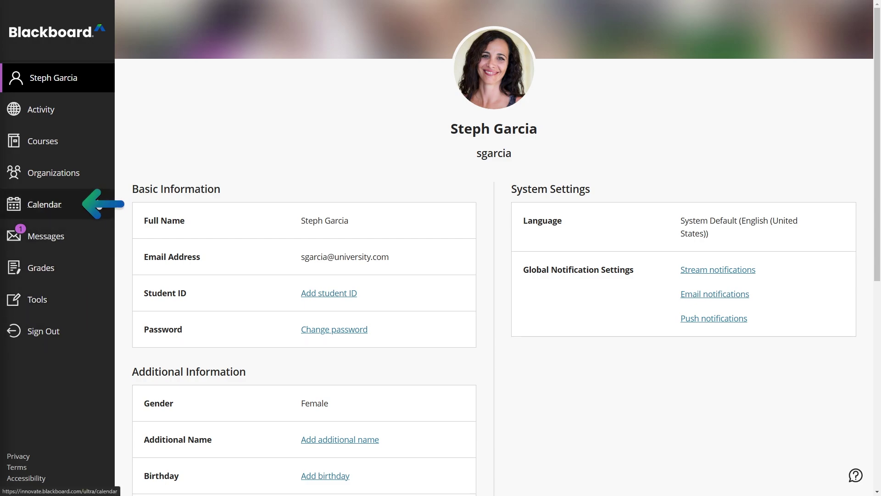
From the main Calendar, go to Courses and open the Art History and Cultural Movements course calendar
click(91, 206)
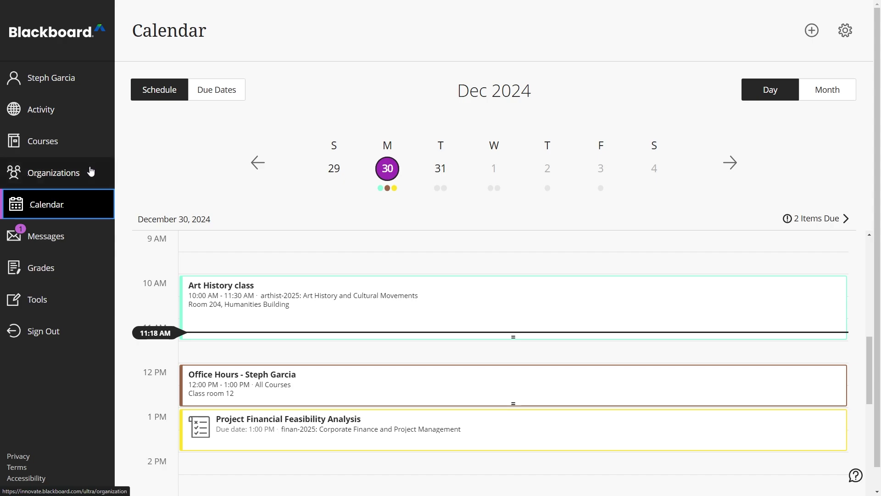
click(90, 147)
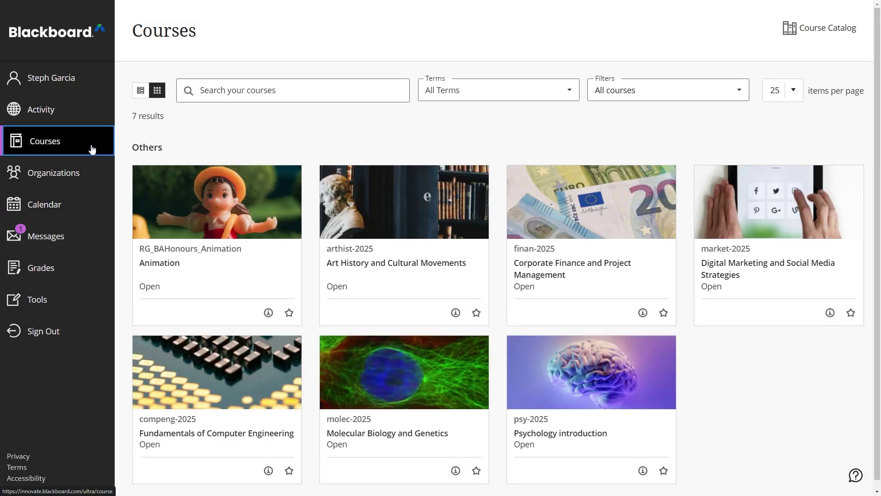
click(422, 265)
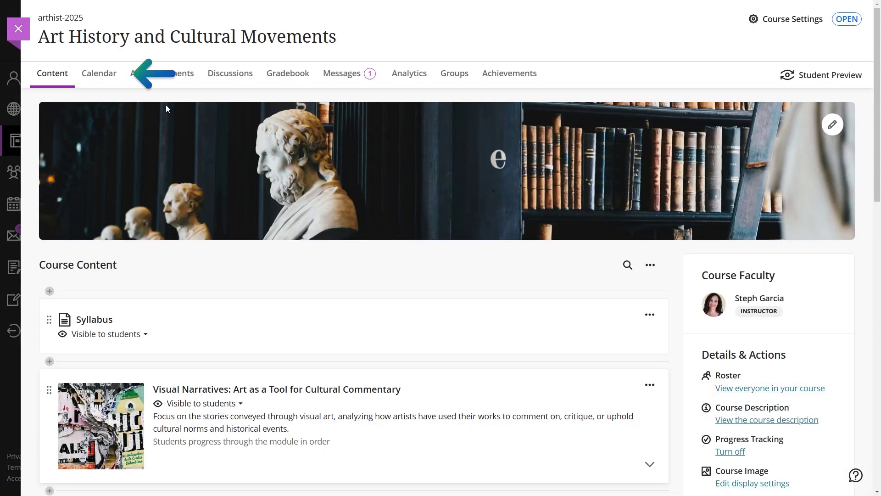
click(113, 76)
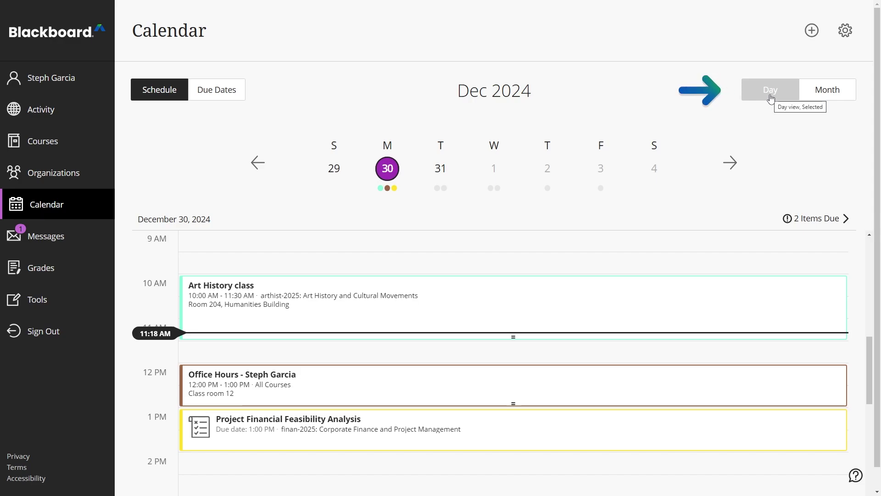
Switch the calendar to Month view, back to Day, then to Due Dates, and open the calendar settings
click(852, 92)
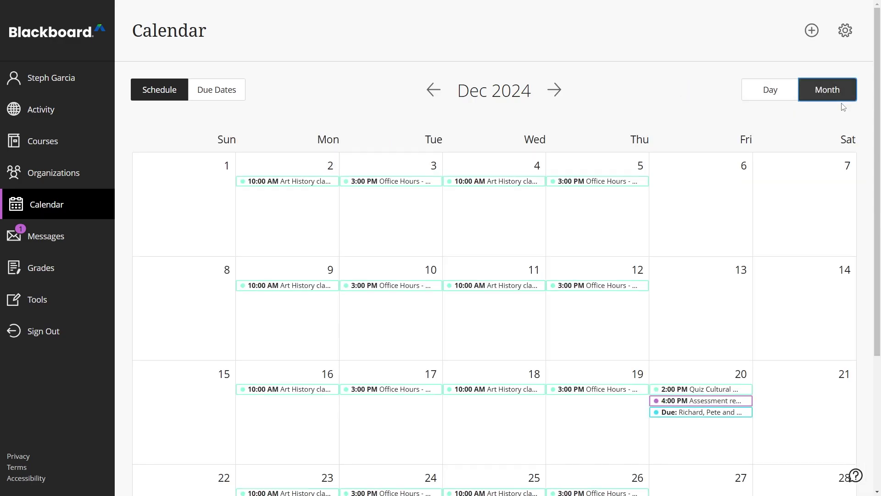
scroll(812, 271, down, 4)
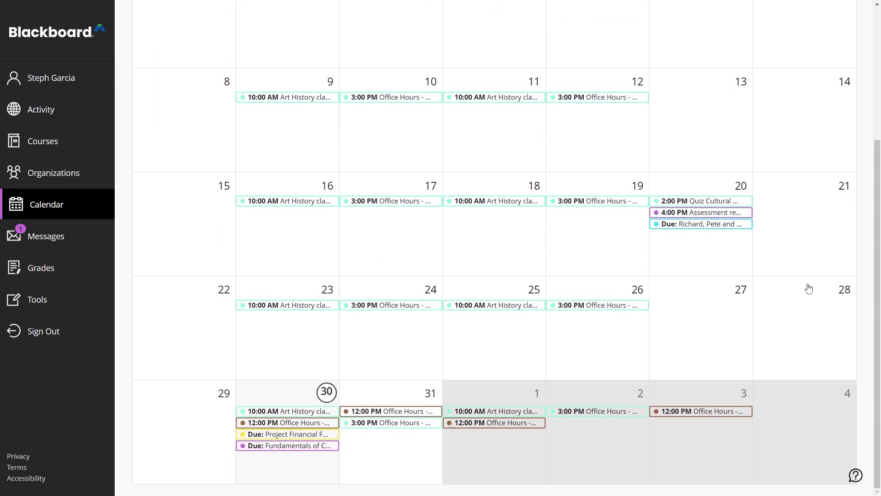
click(808, 288)
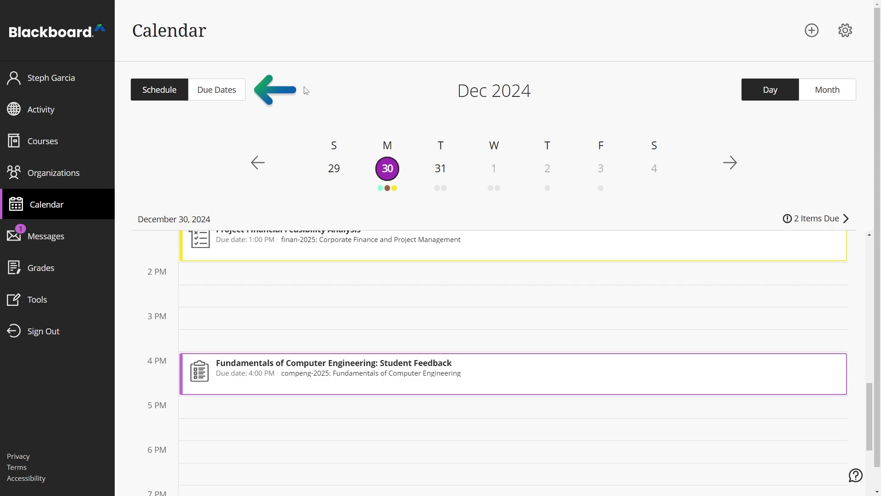
click(240, 94)
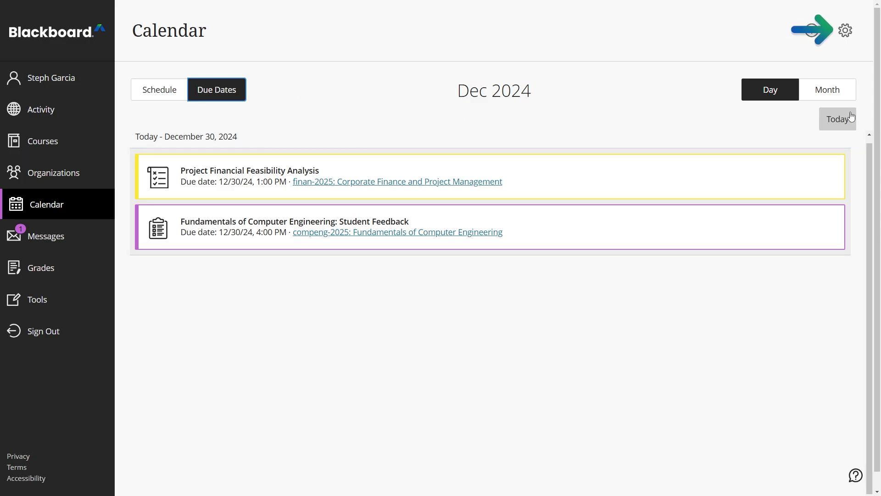
click(847, 32)
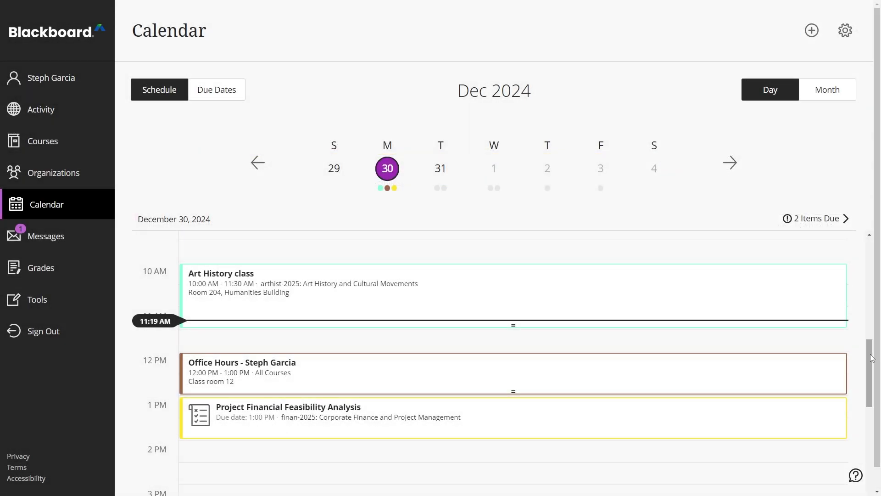
Scroll down through the December 30 day schedule
scroll(875, 379, down, 3)
drag(874, 385, 870, 350)
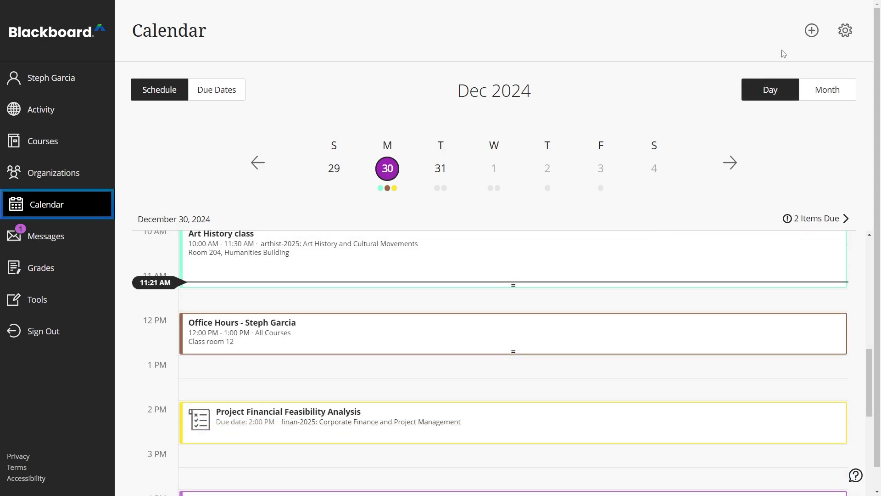
Start a new event and open its Add to Calendar dropdown to see which course calendars are available
click(816, 39)
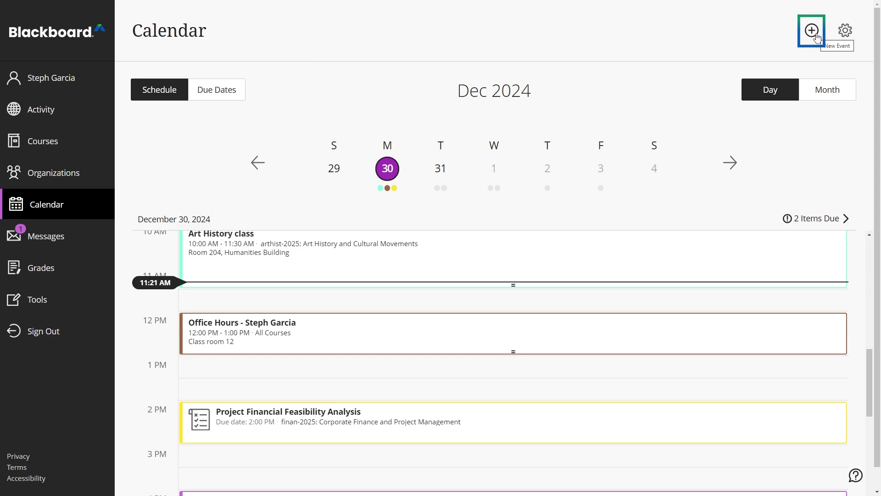
click(816, 38)
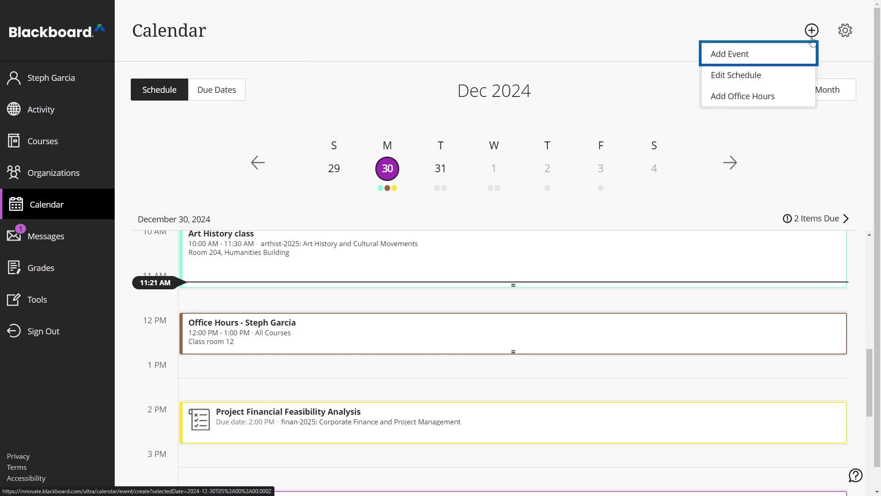
click(786, 59)
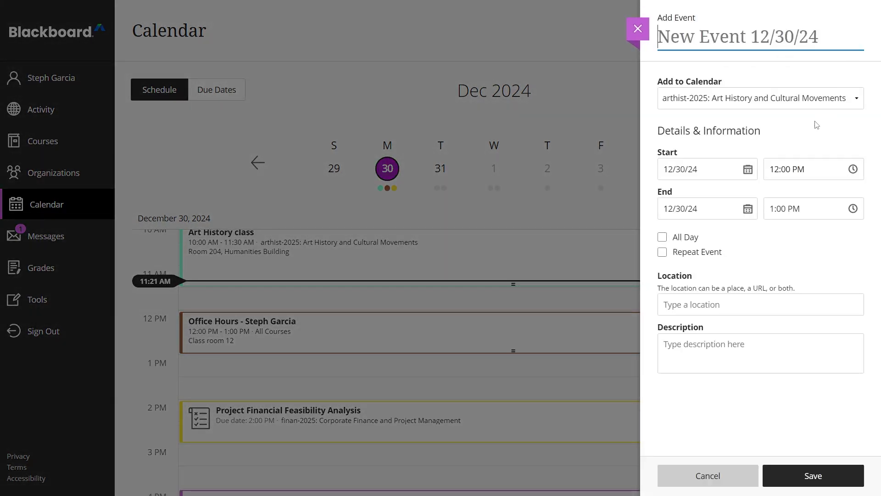
key(Tab)
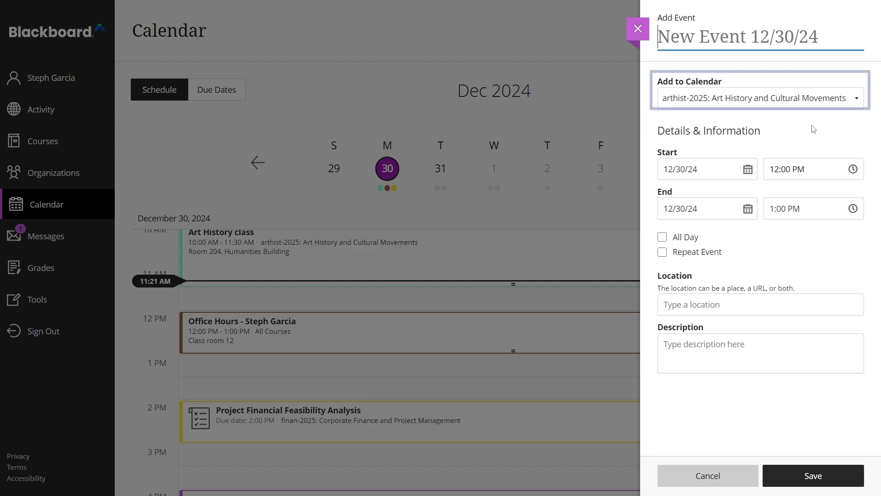
click(855, 102)
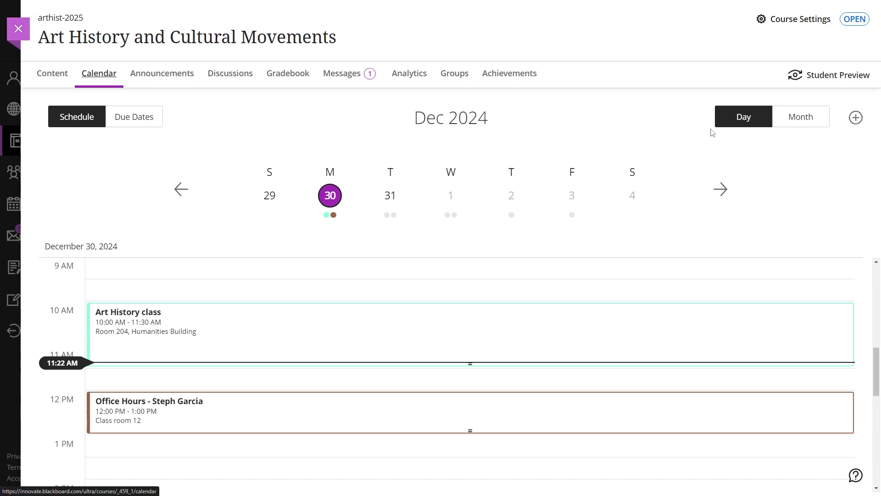
Start a new event from the Art History course calendar
click(857, 121)
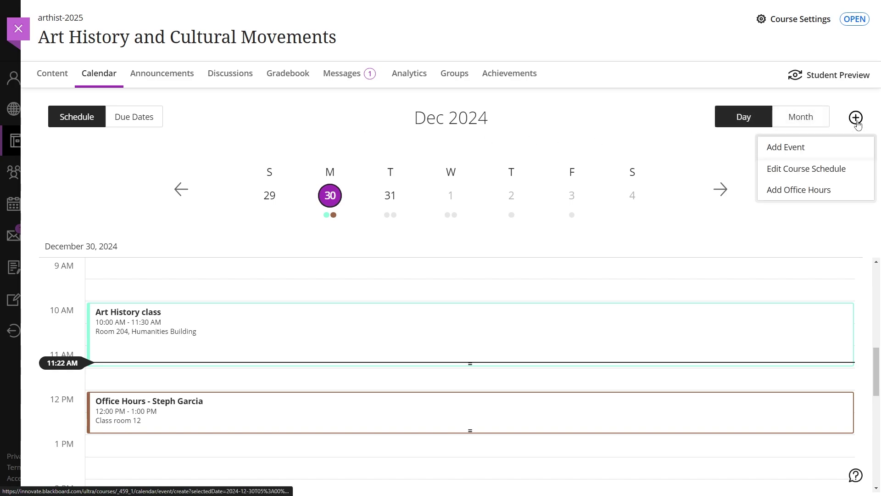
click(824, 152)
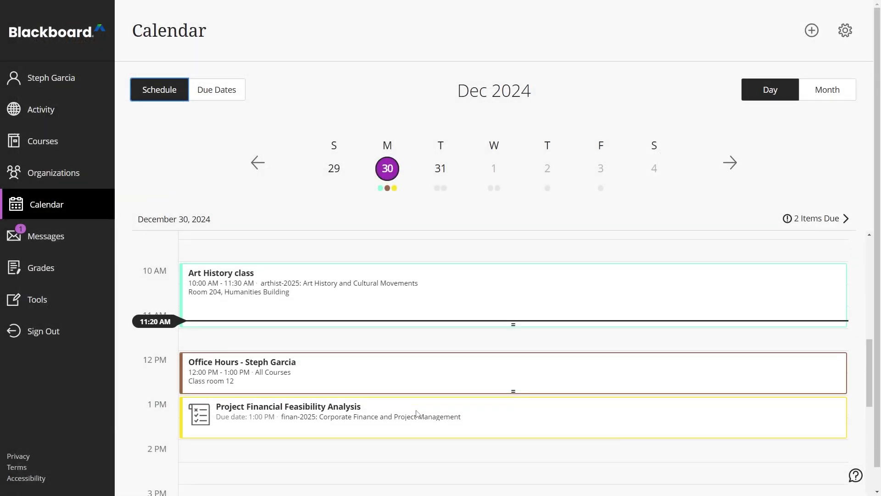
Open Art History class for editing, then drag Project Financial Feasibility Analysis from 1 PM to 2 PM
click(405, 302)
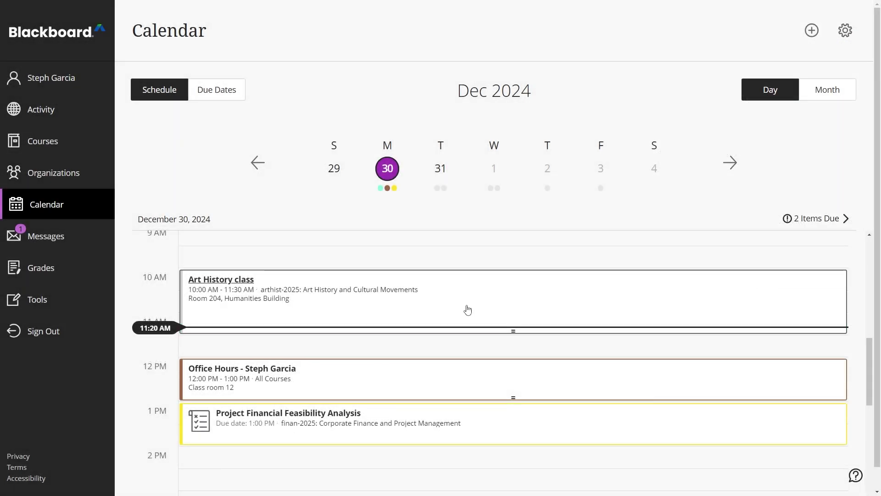
scroll(468, 310, down, 1)
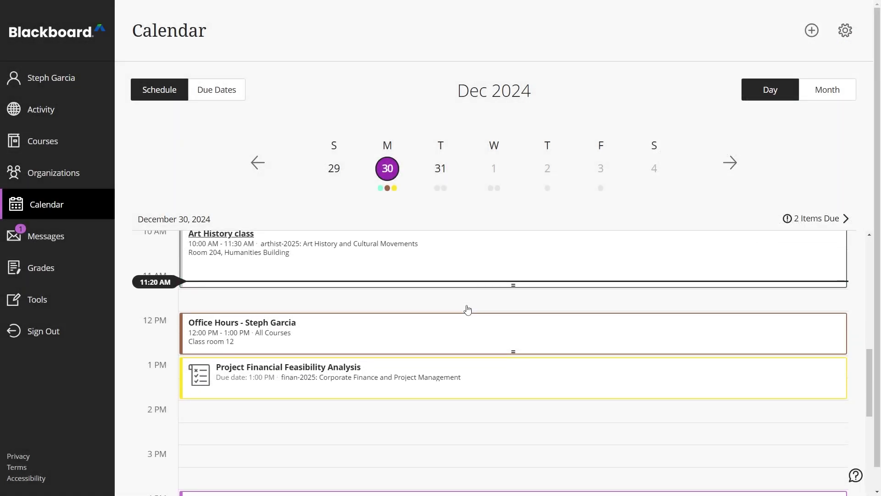
drag(399, 376, 399, 416)
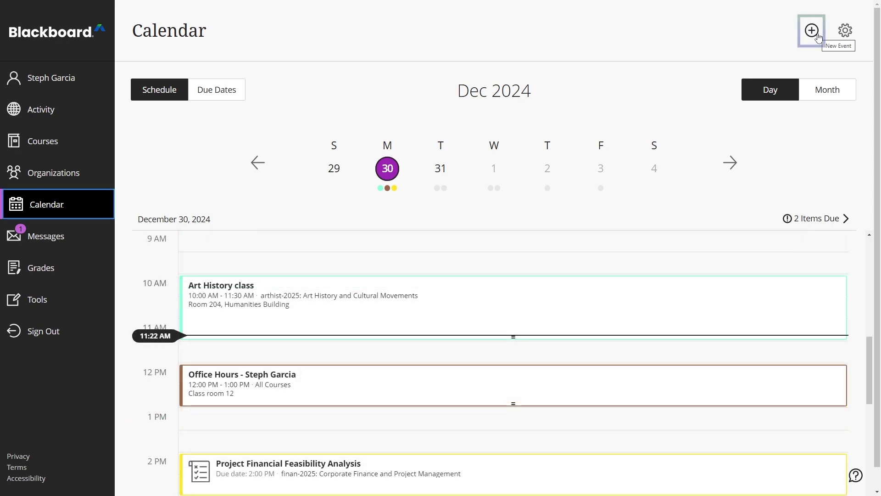
Review each course's meeting schedule under Edit Schedule, then reopen the add-to-calendar options
click(812, 31)
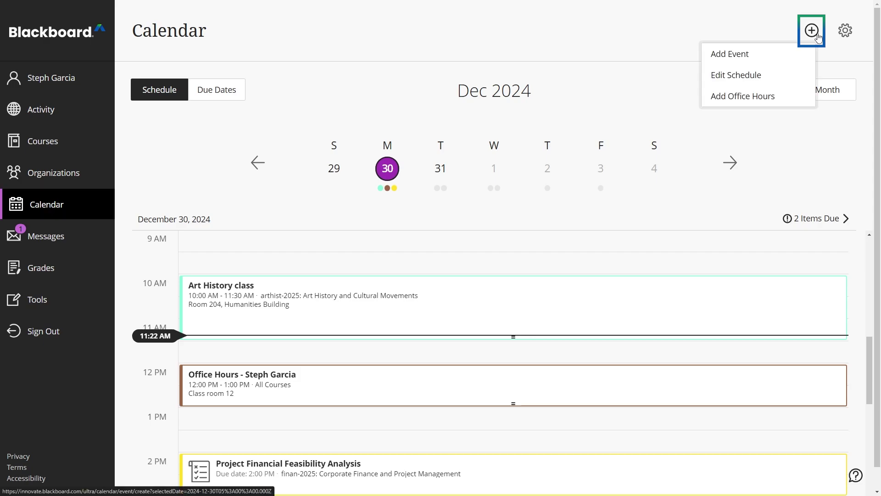
click(773, 82)
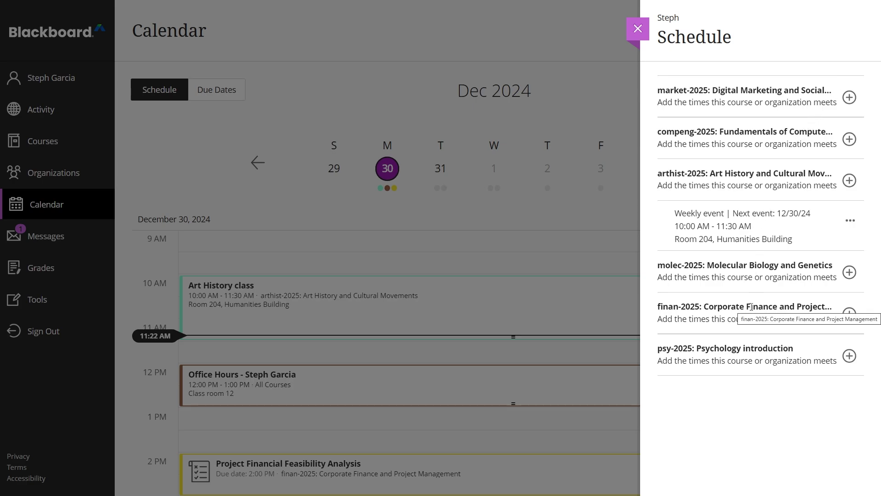
key(Escape)
click(813, 32)
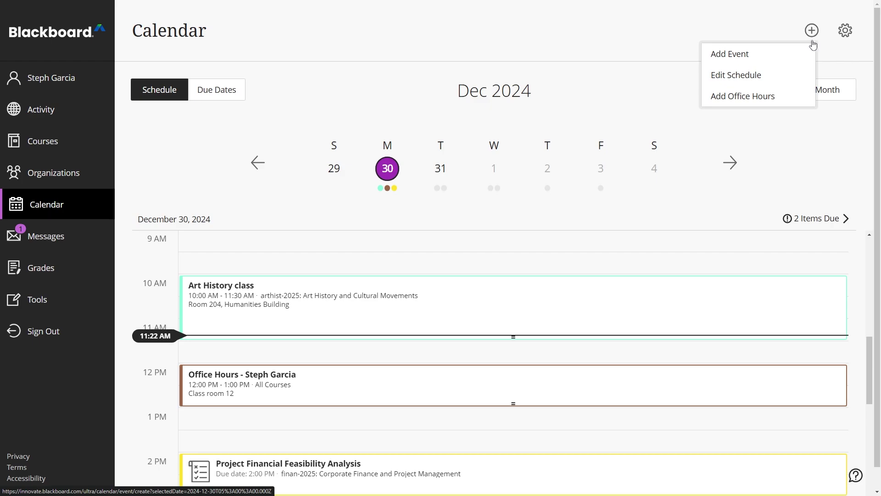
click(799, 99)
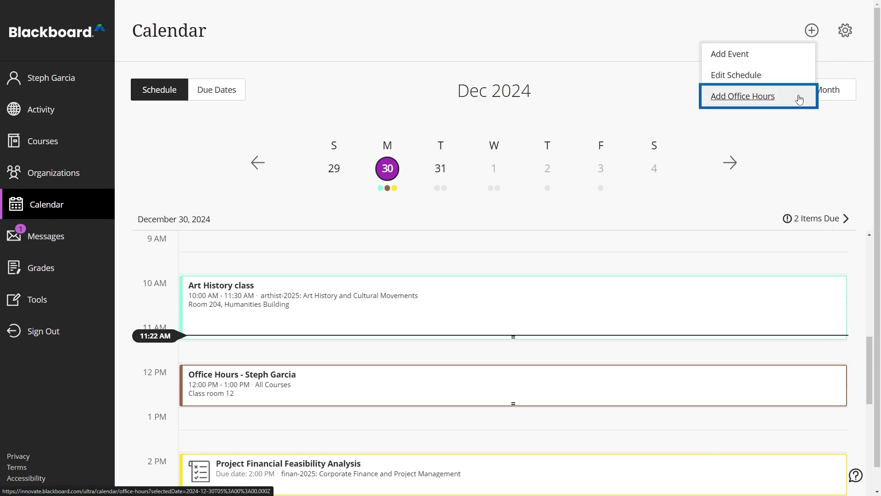
click(800, 99)
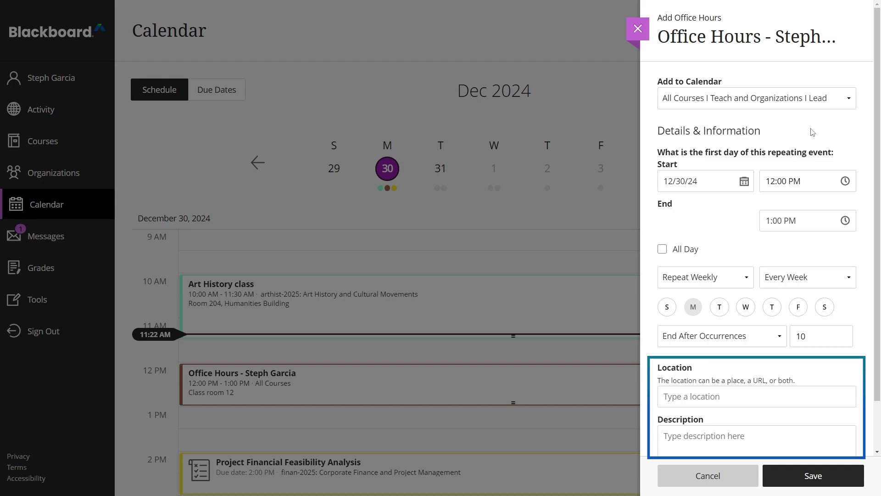
click(638, 28)
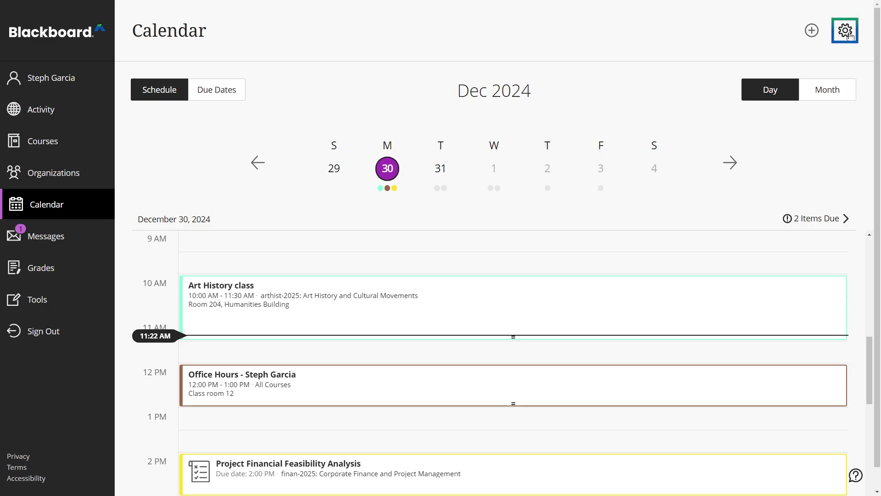
Copy the calendar's share link via Share calendar in settings and close the link dialog
click(846, 31)
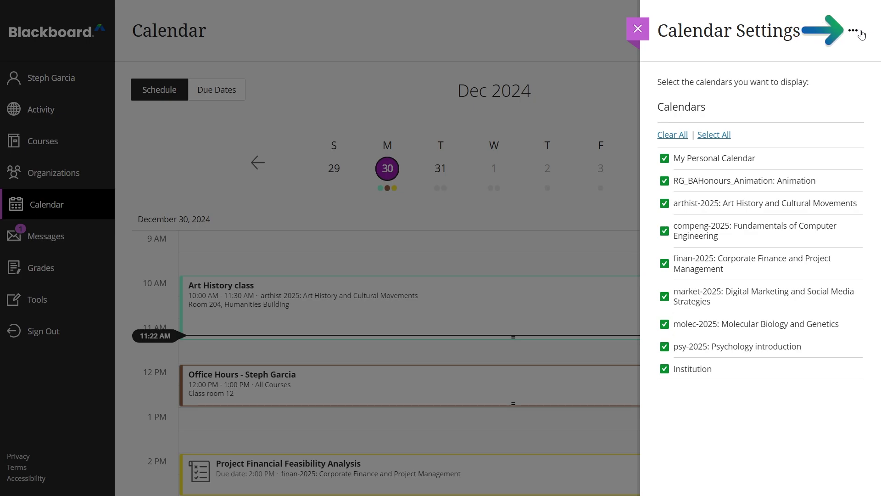
click(860, 32)
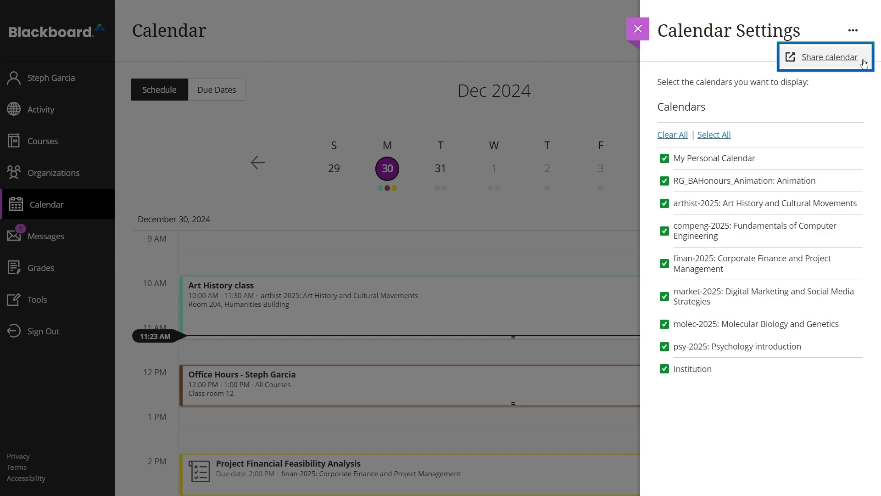
click(830, 57)
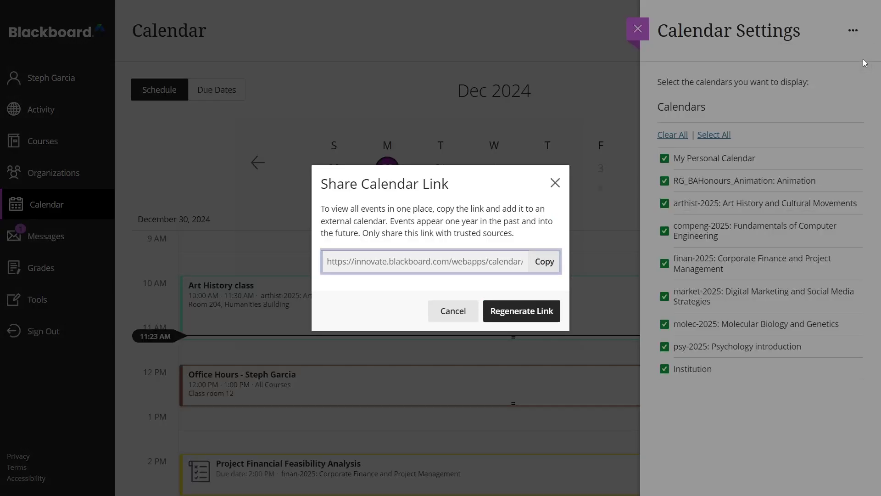
click(545, 262)
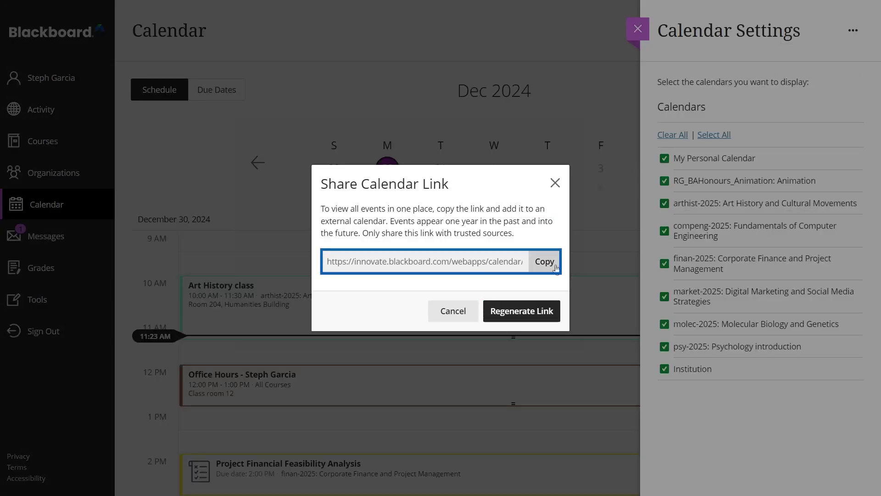
click(545, 262)
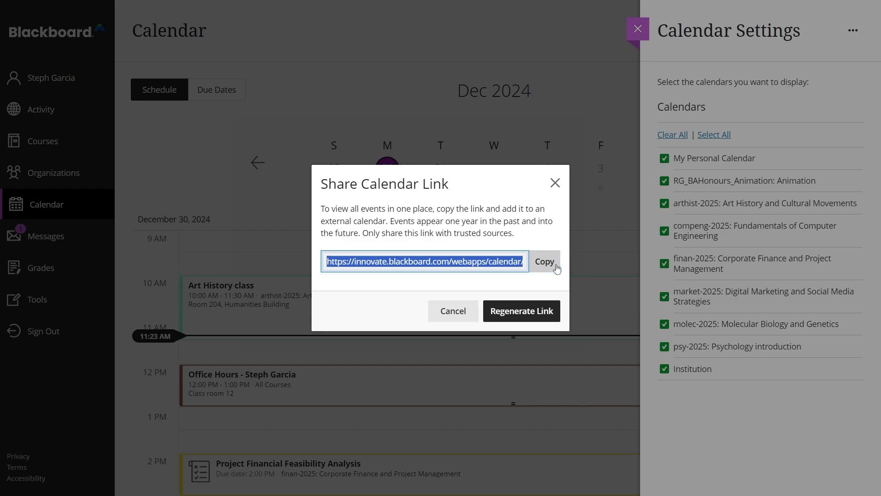
click(554, 182)
Close the Calendar Settings panel to show the December 30 schedule
click(637, 29)
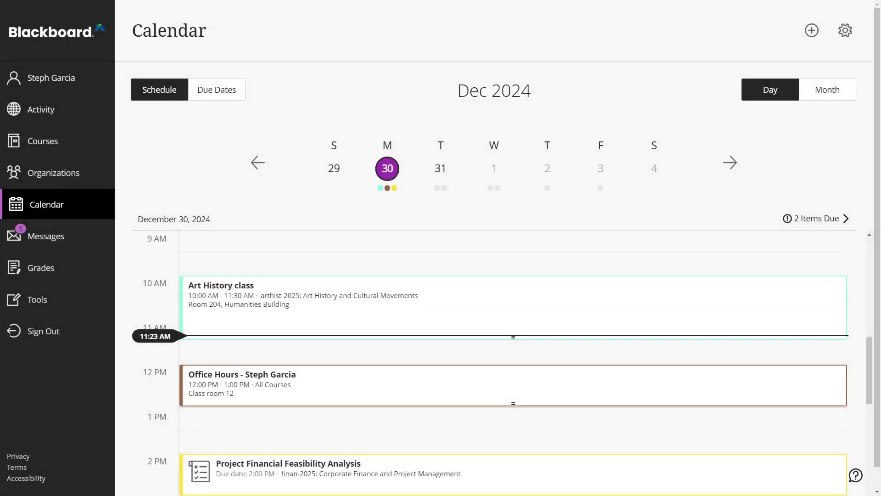